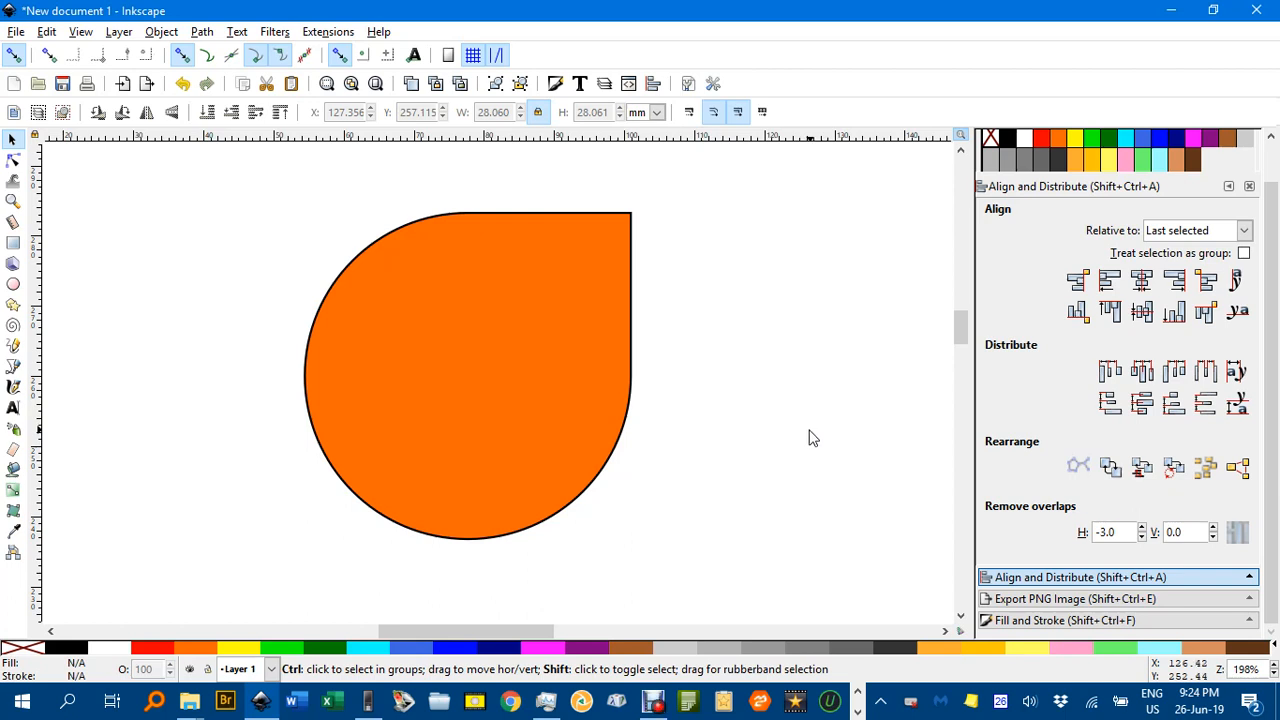
- Deselect the existing orange teardrop so the canvas is clear for new shapes
{"action": "left_click", "coordinate": [761, 428]}
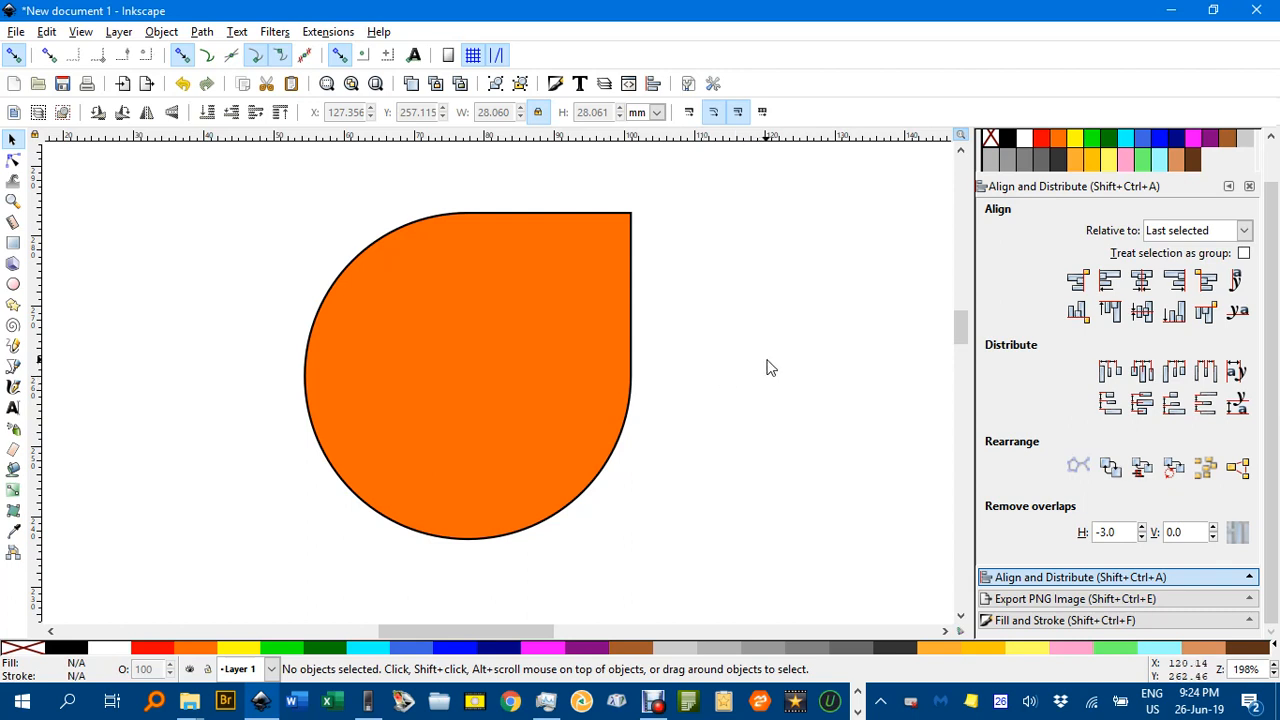
{"action": "scroll", "coordinate": [780, 350], "scroll_direction": "right", "scroll_amount": 3}
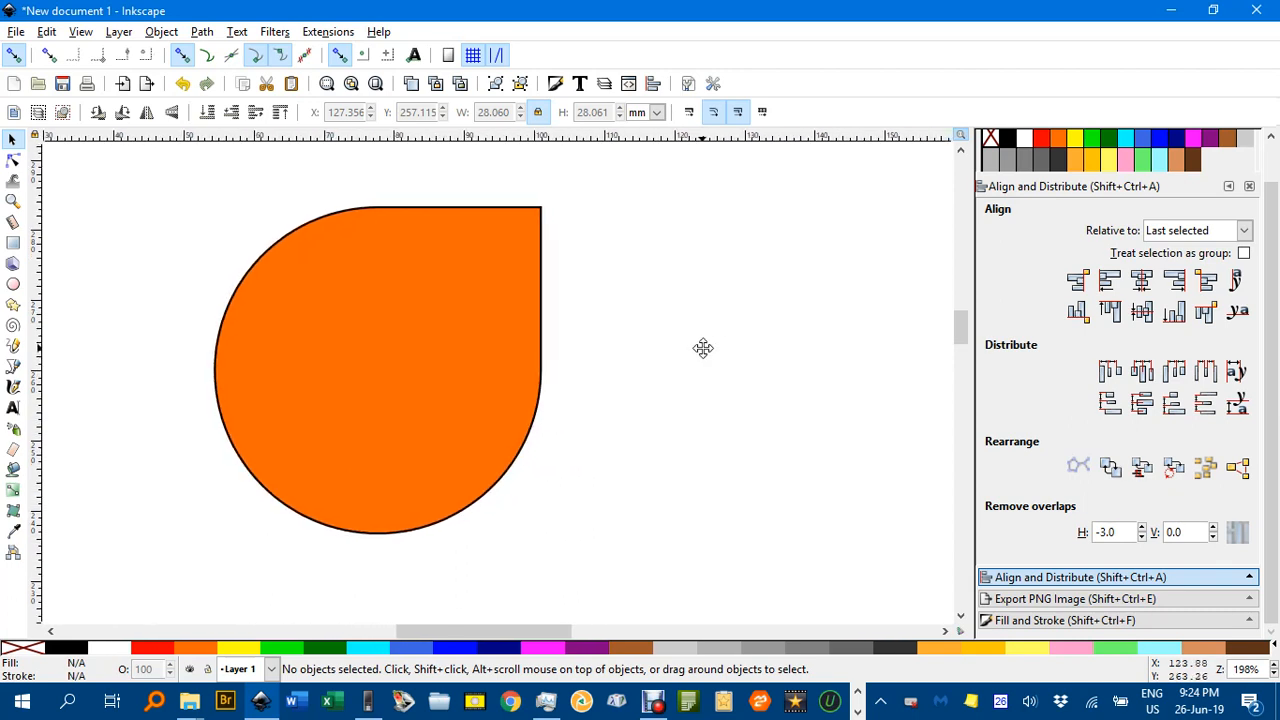
{"action": "scroll", "coordinate": [765, 340], "scroll_direction": "right", "scroll_amount": 2}
{"action": "scroll", "coordinate": [760, 332], "scroll_direction": "right", "scroll_amount": 4}
{"action": "scroll", "coordinate": [700, 330], "scroll_direction": "right", "scroll_amount": 2}
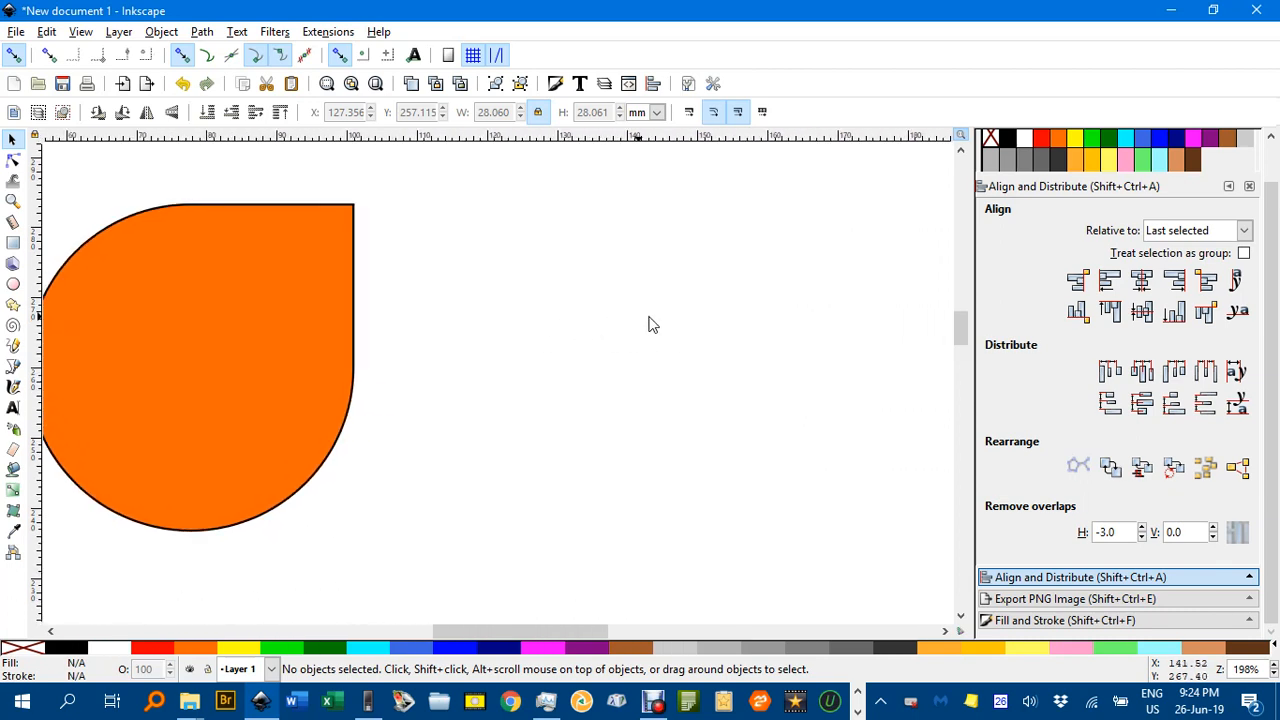
{"action": "scroll", "coordinate": [640, 325], "scroll_direction": "right", "scroll_amount": 3}
{"action": "scroll", "coordinate": [580, 320], "scroll_direction": "right", "scroll_amount": 2}
{"action": "scroll", "coordinate": [570, 317], "scroll_direction": "right", "scroll_amount": 3}
{"action": "scroll", "coordinate": [500, 317], "scroll_direction": "right", "scroll_amount": 3}
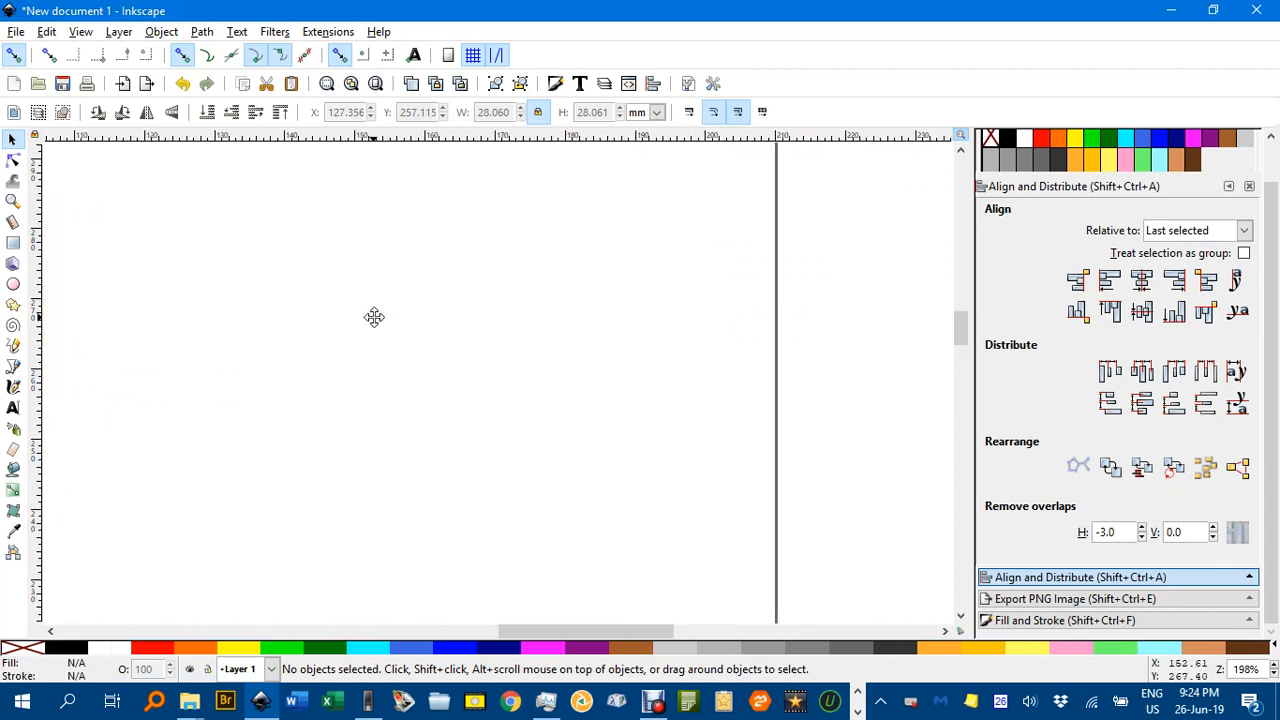
- Draw a circle with the Ellipse tool and resize it to 30 × 30 mm
{"action": "left_click", "coordinate": [15, 287]}
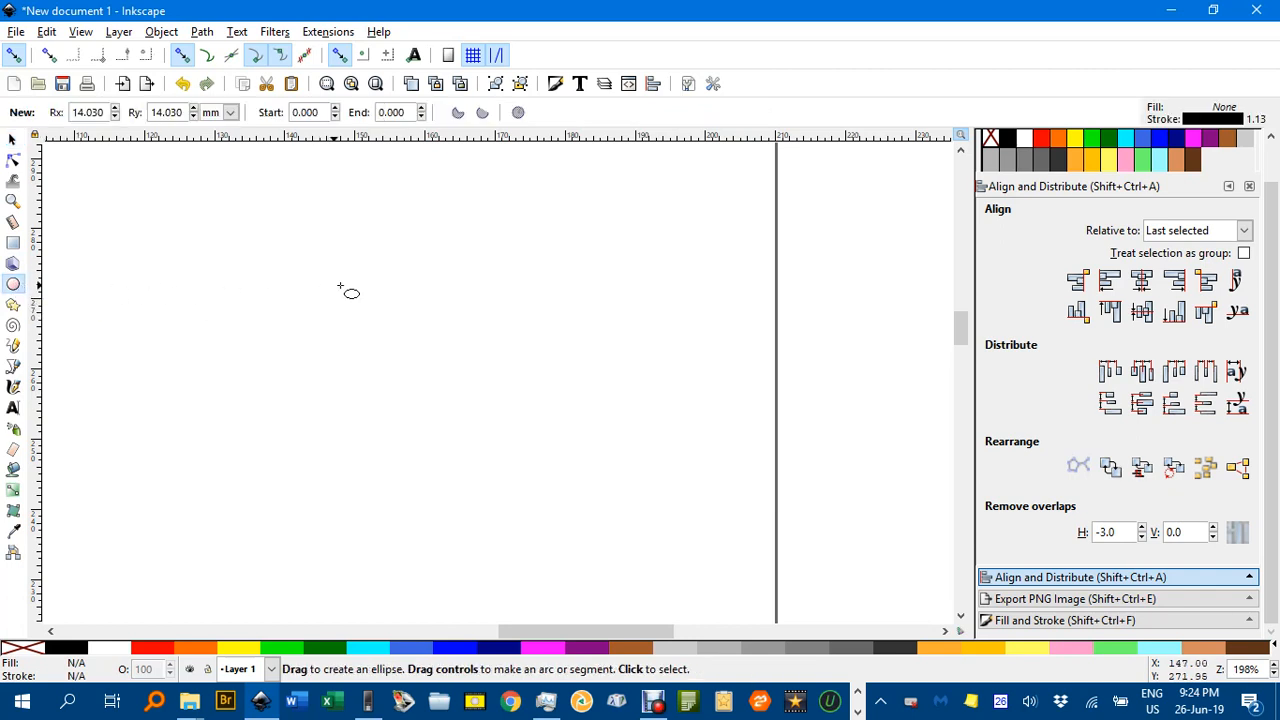
{"action": "left_click_drag", "start_coordinate": [381, 317], "coordinate": [519, 428]}
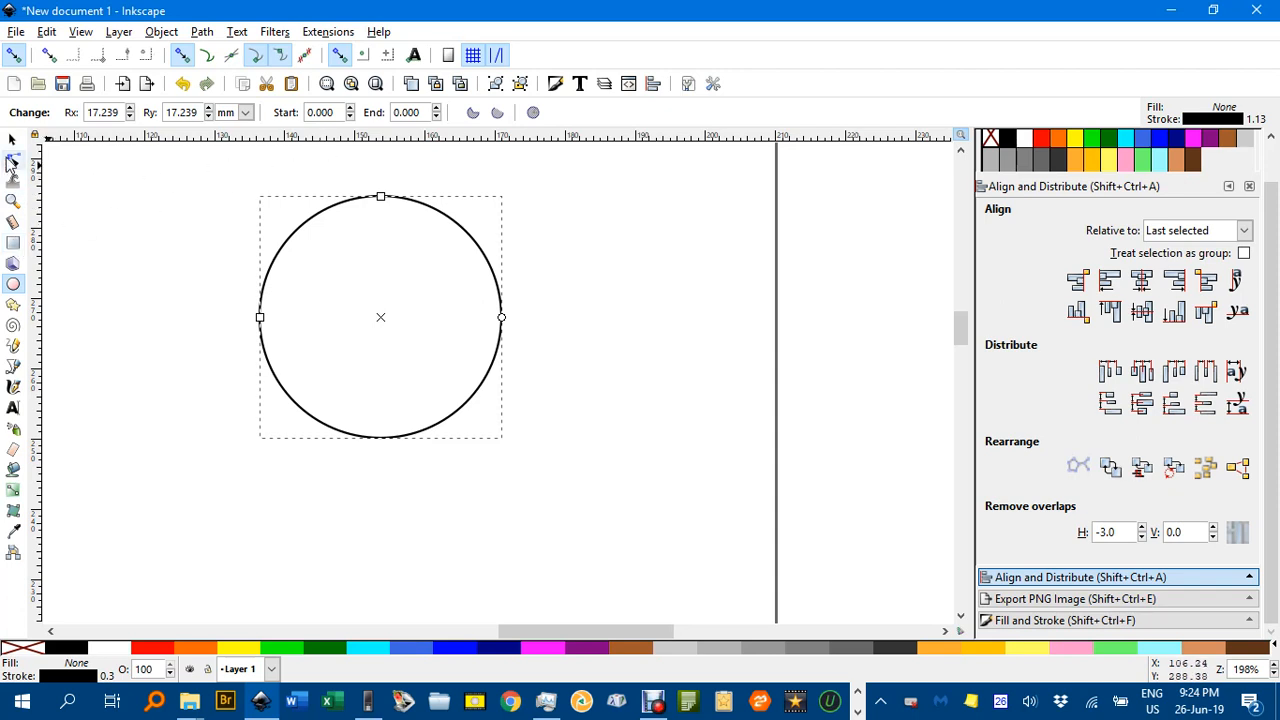
{"action": "left_click", "coordinate": [13, 140]}
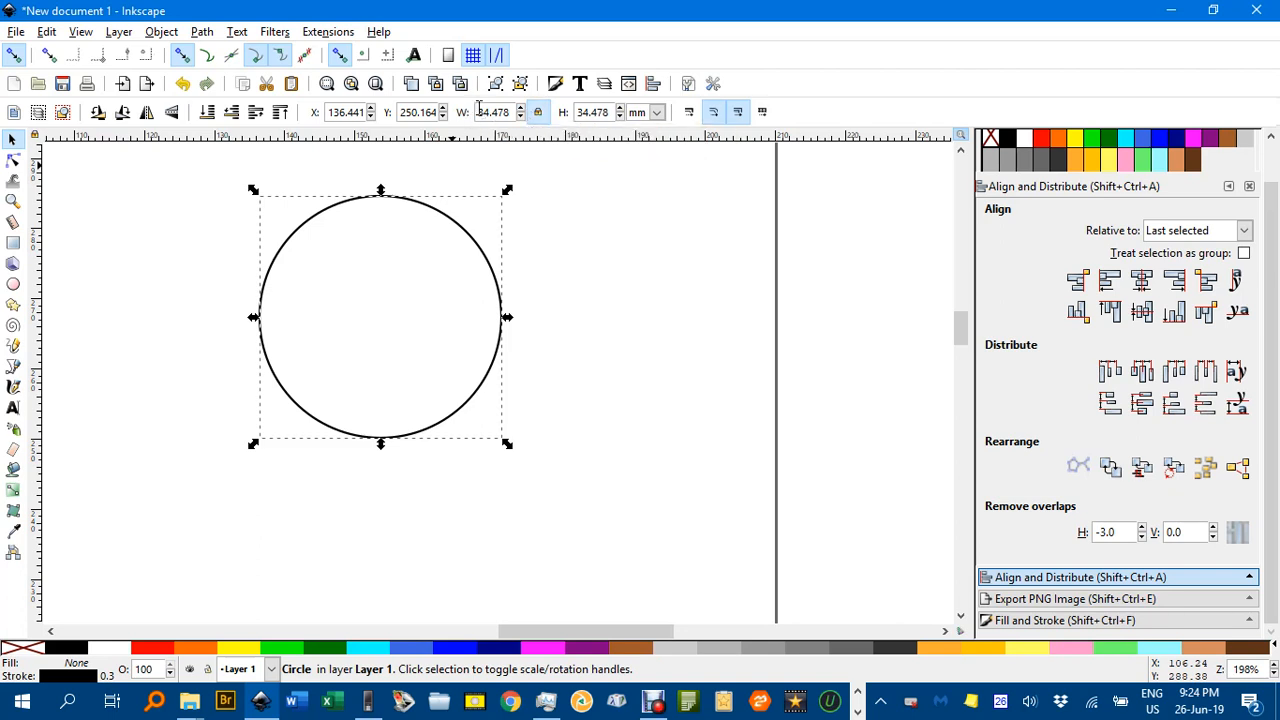
{"action": "left_click_drag", "start_coordinate": [479, 111], "coordinate": [502, 110]}
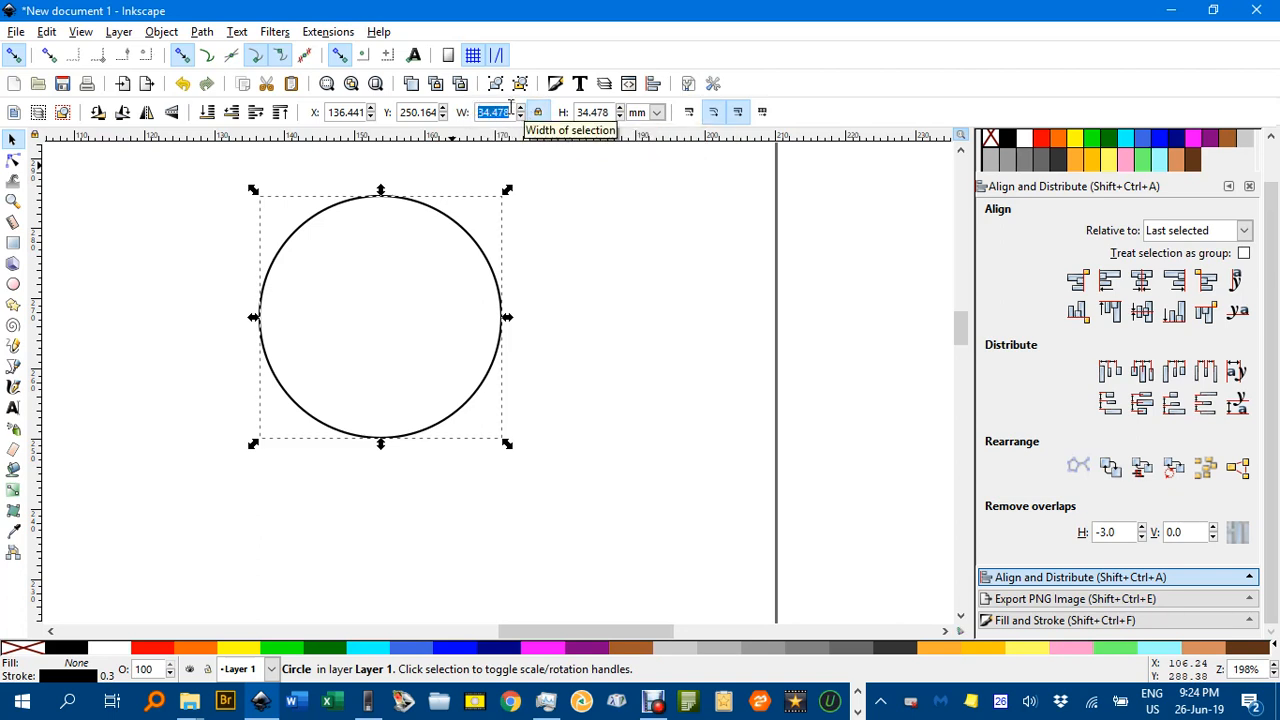
{"action": "type", "text": "30"}
{"action": "key", "text": "Return"}
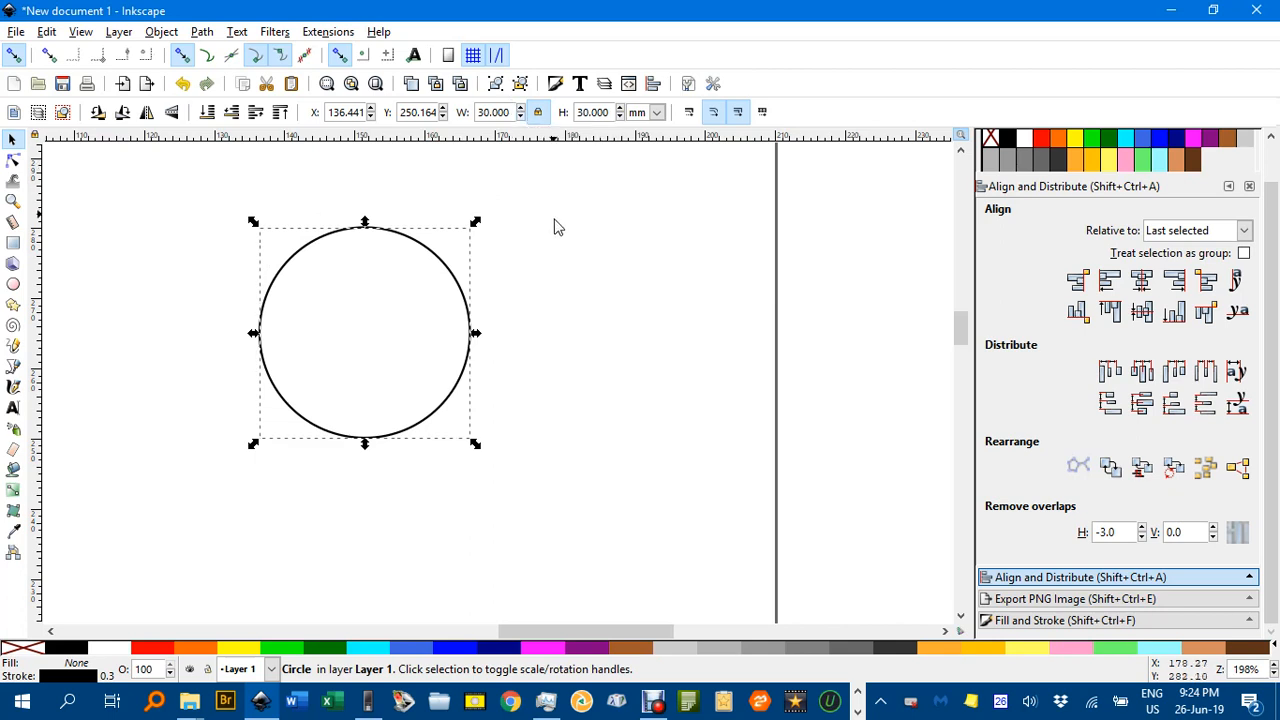
- Draw a square right of the circle and resize it to 15 × 15 mm
{"action": "left_click", "coordinate": [566, 266]}
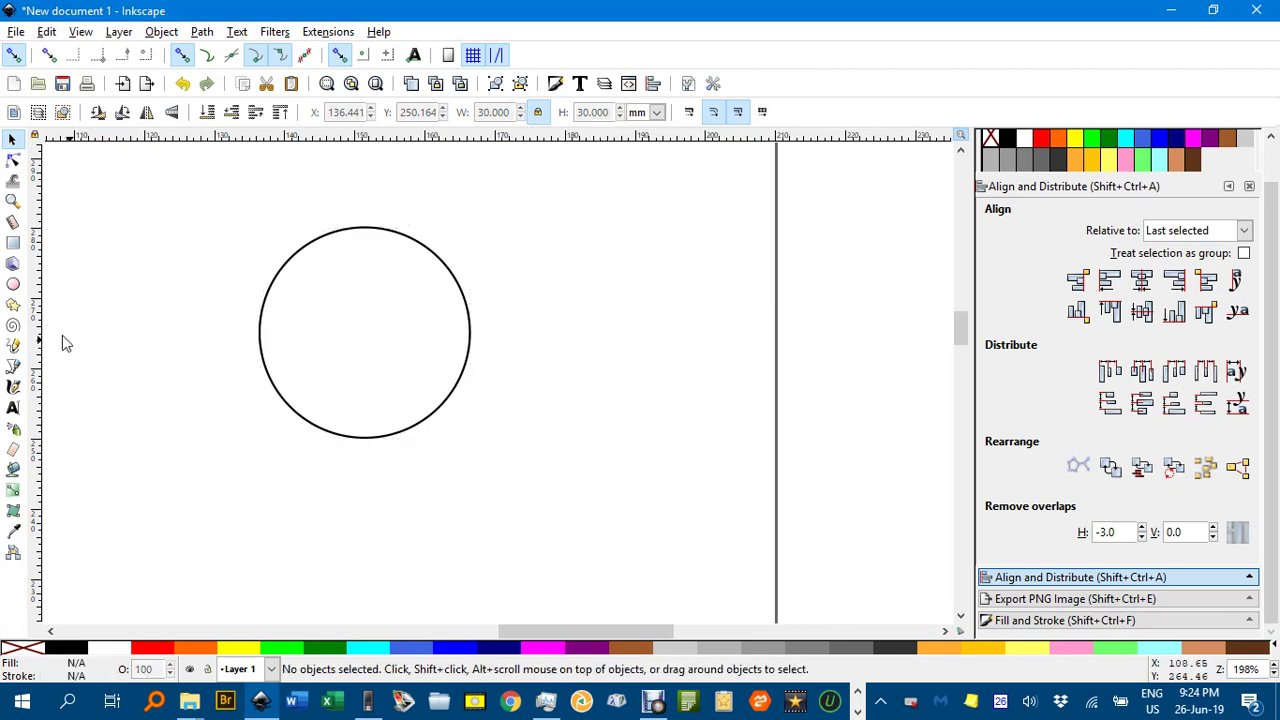
{"action": "left_click", "coordinate": [12, 243]}
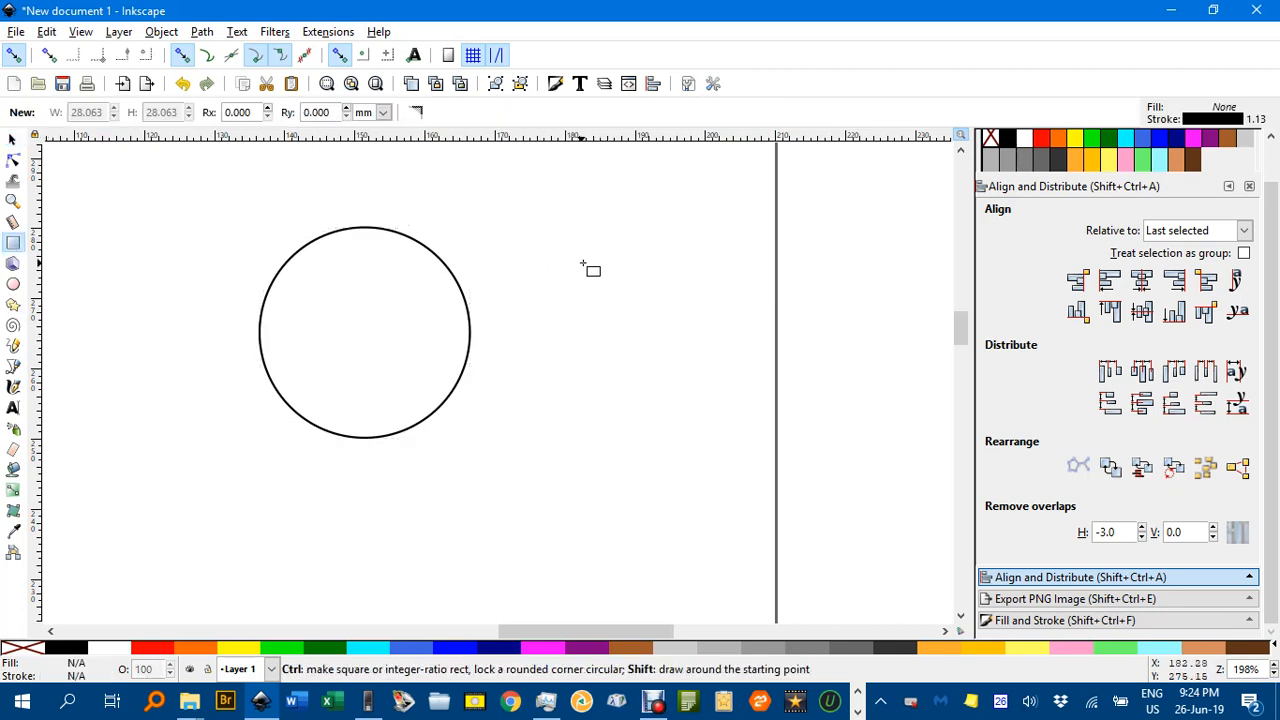
{"action": "left_click_drag", "start_coordinate": [522, 206], "coordinate": [638, 320]}
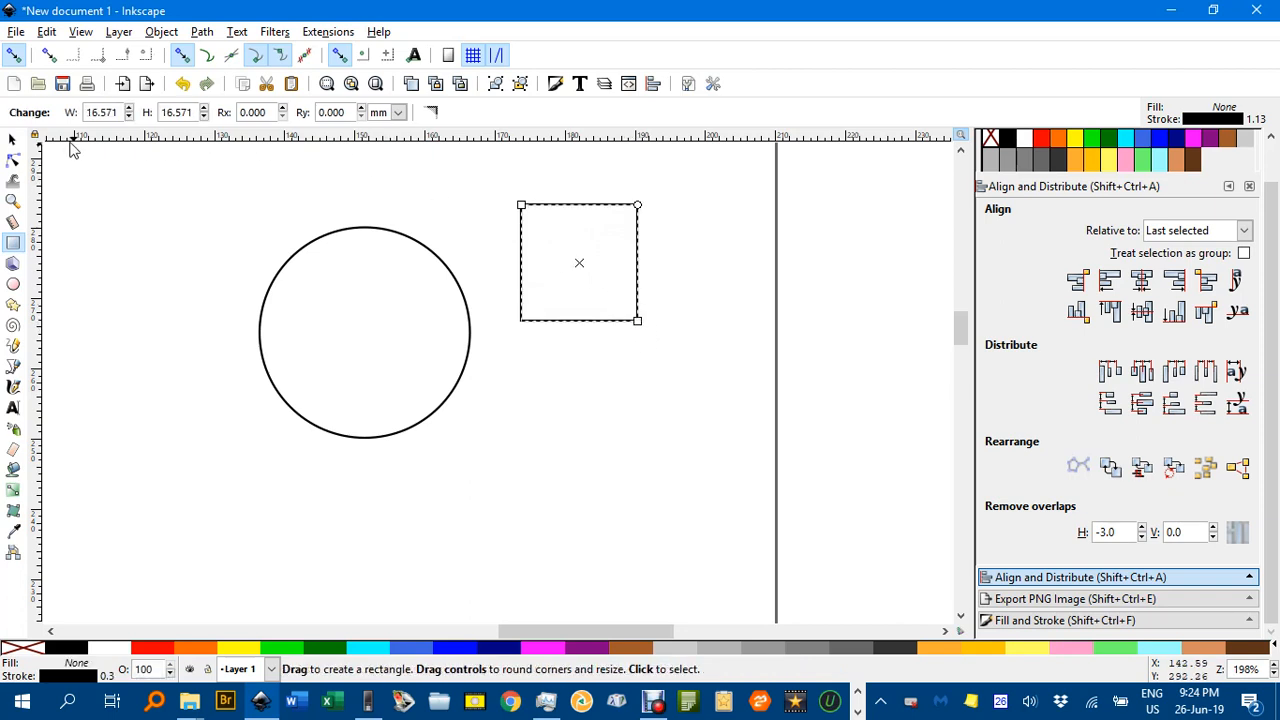
{"action": "left_click", "coordinate": [13, 140]}
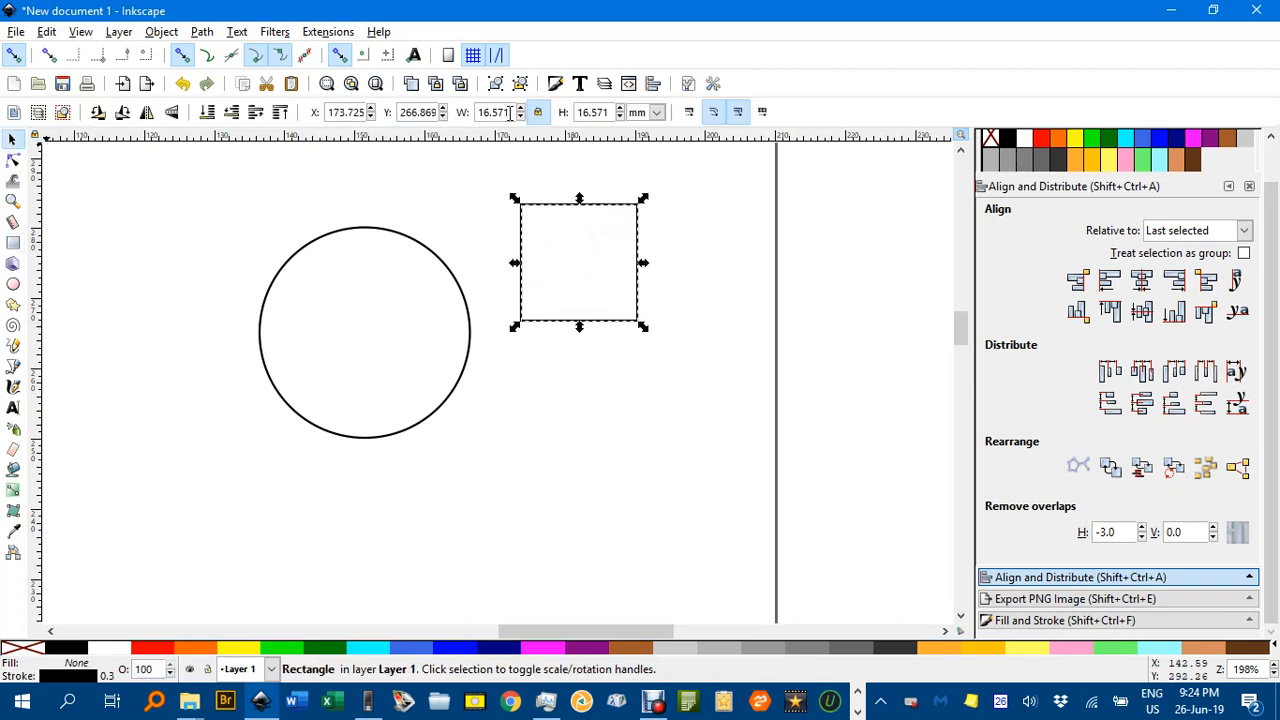
{"action": "left_click_drag", "start_coordinate": [511, 112], "coordinate": [476, 112]}
{"action": "type", "text": "1"}
{"action": "type", "text": "5"}
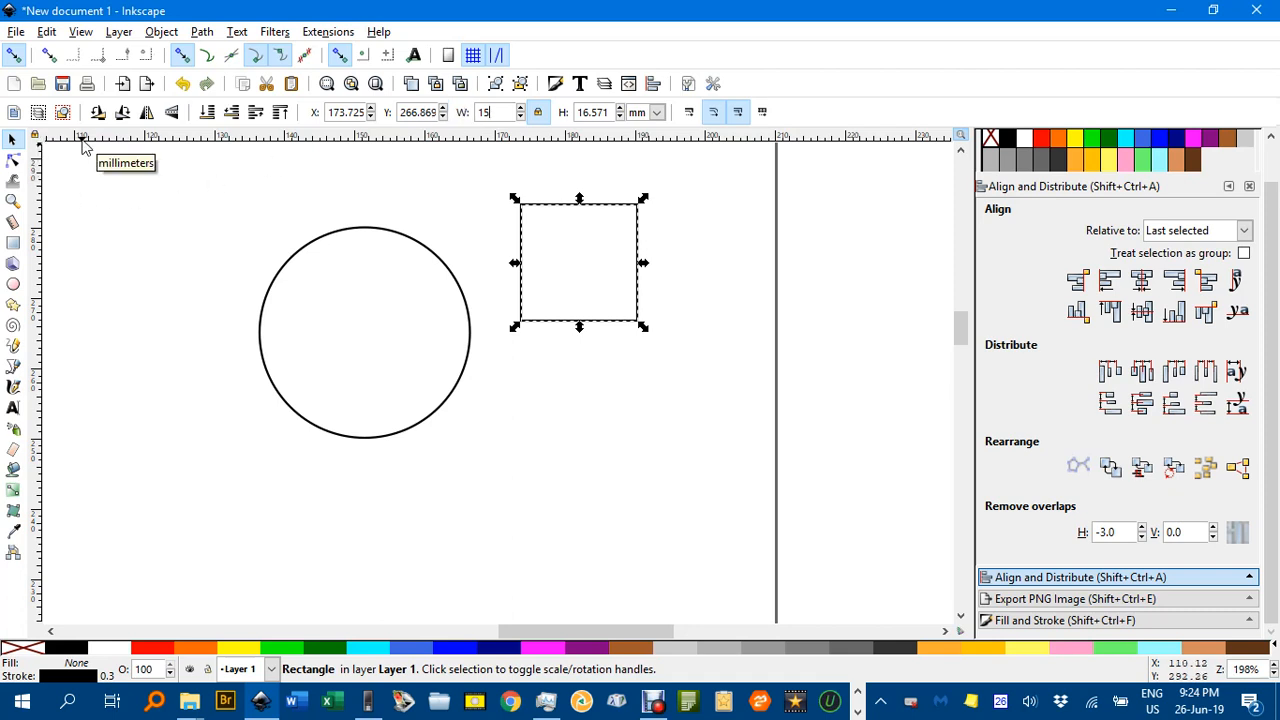
{"action": "key", "text": "Return"}
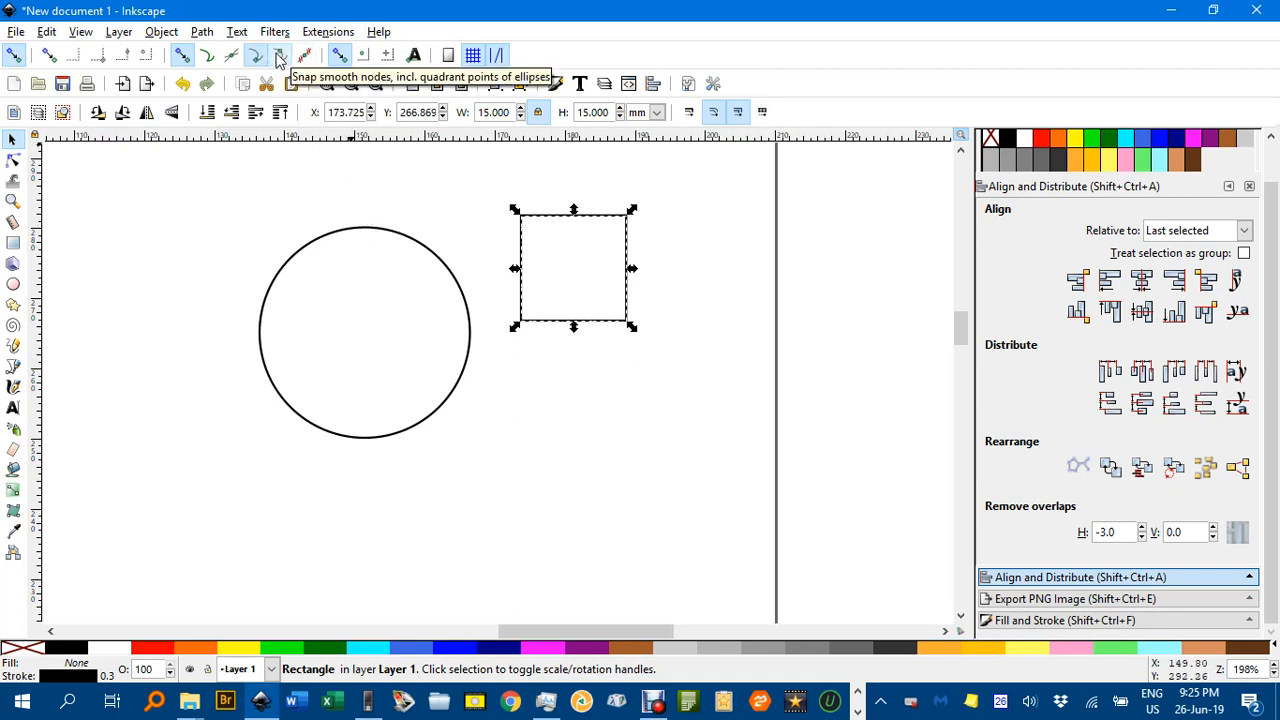
- Snap the square's corner onto the circle's quadrant and union both into one path
{"action": "left_click_drag", "start_coordinate": [548, 216], "coordinate": [392, 238]}
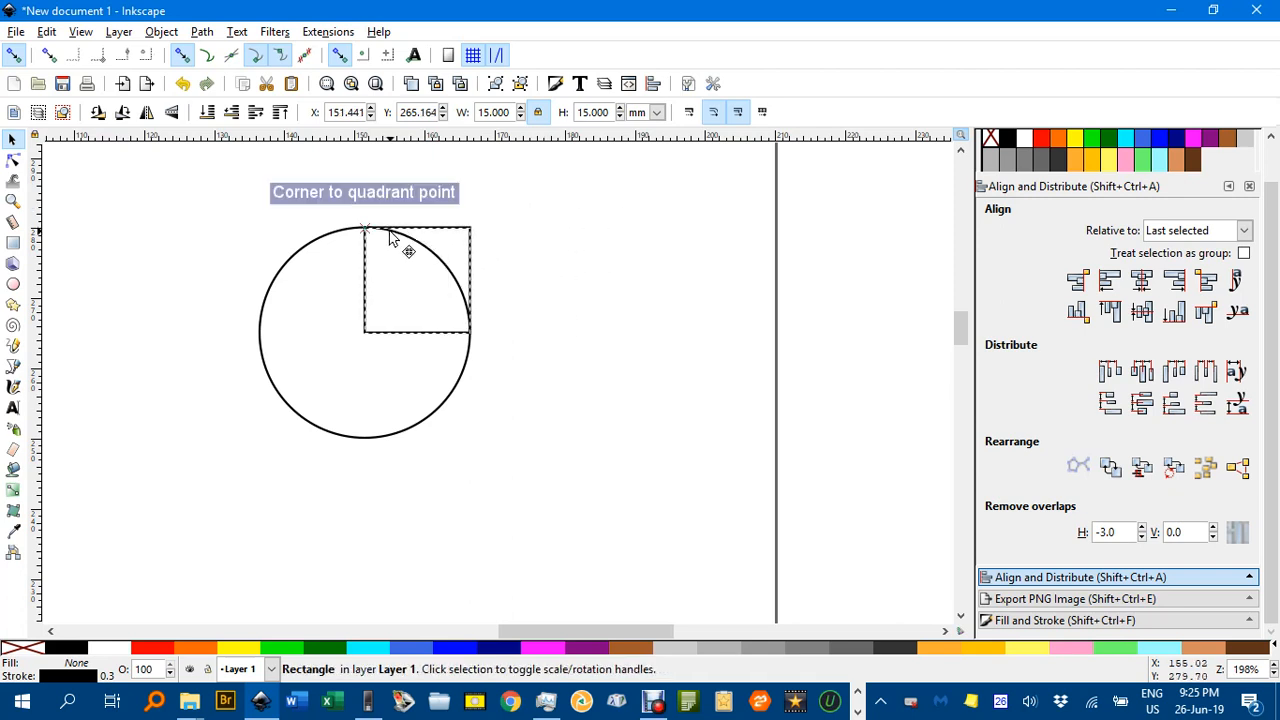
{"action": "mouse_move", "coordinate": [212, 180]}
{"action": "left_mouse_down"}
{"action": "mouse_move", "coordinate": [473, 298]}
{"action": "mouse_move", "coordinate": [614, 528]}
{"action": "left_mouse_up"}
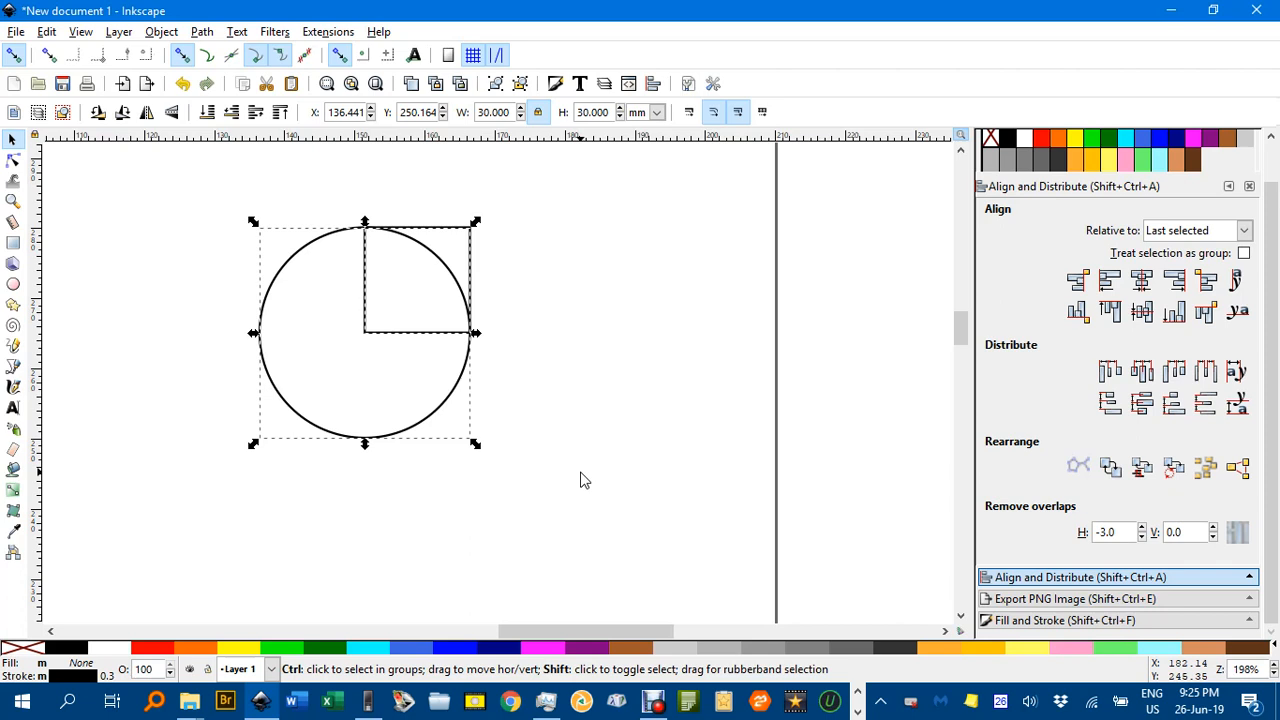
{"action": "key", "text": "ctrl+plus"}
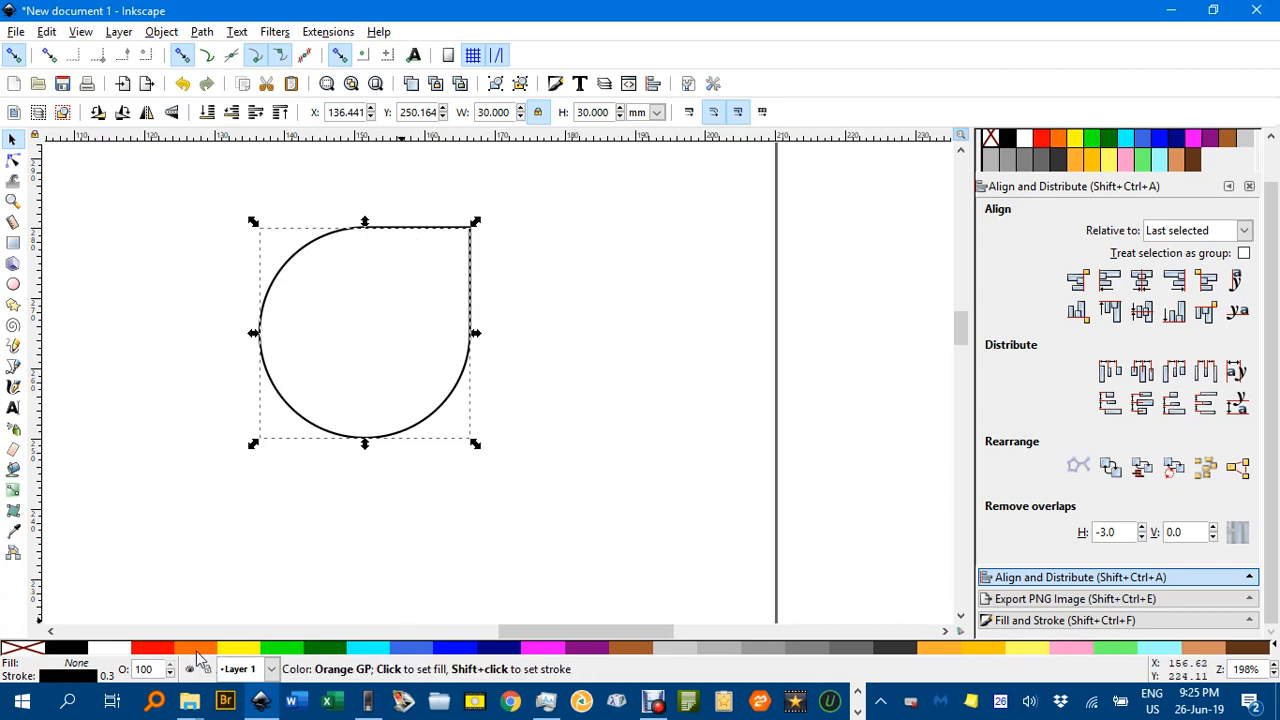
- Fill the merged teardrop with orange and show the whole page with both teardrops
{"action": "left_click", "coordinate": [203, 652]}
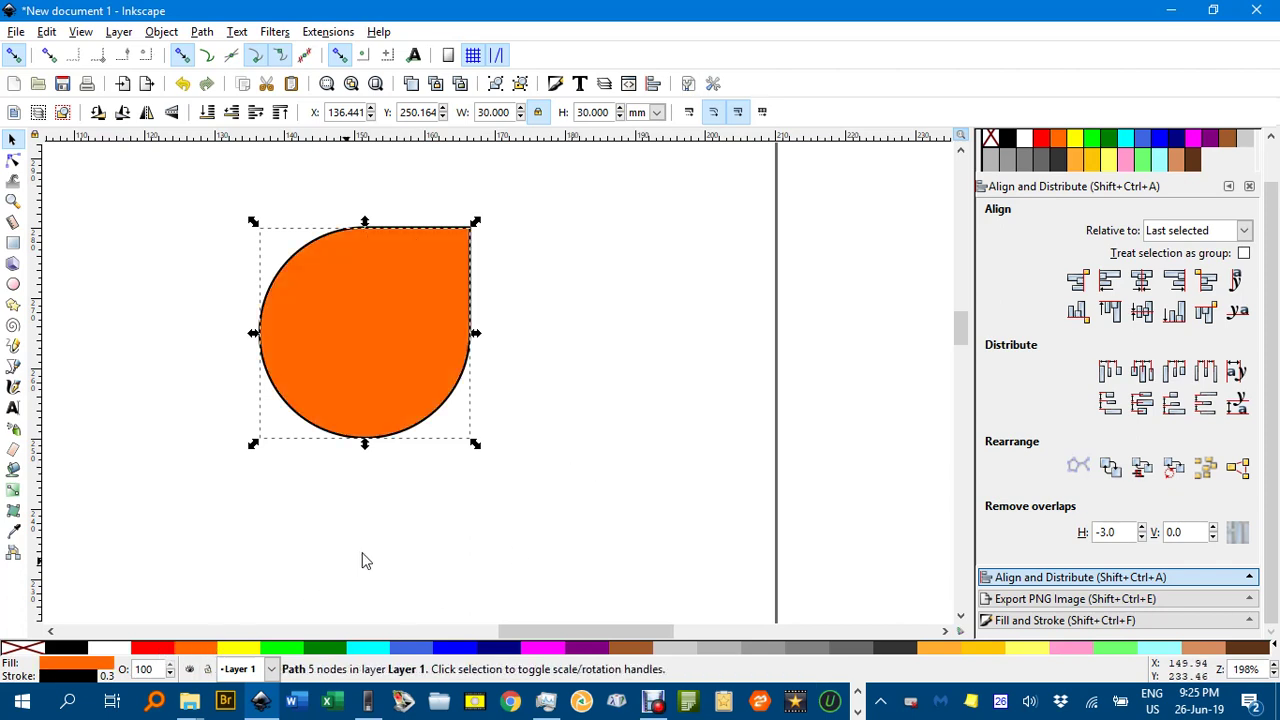
{"action": "left_click", "coordinate": [440, 535]}
{"action": "key", "text": "minus"}
{"action": "scroll", "coordinate": [449, 492], "scroll_direction": "up", "scroll_amount": 1}
{"action": "scroll", "coordinate": [516, 383], "scroll_direction": "up", "scroll_amount": 1}
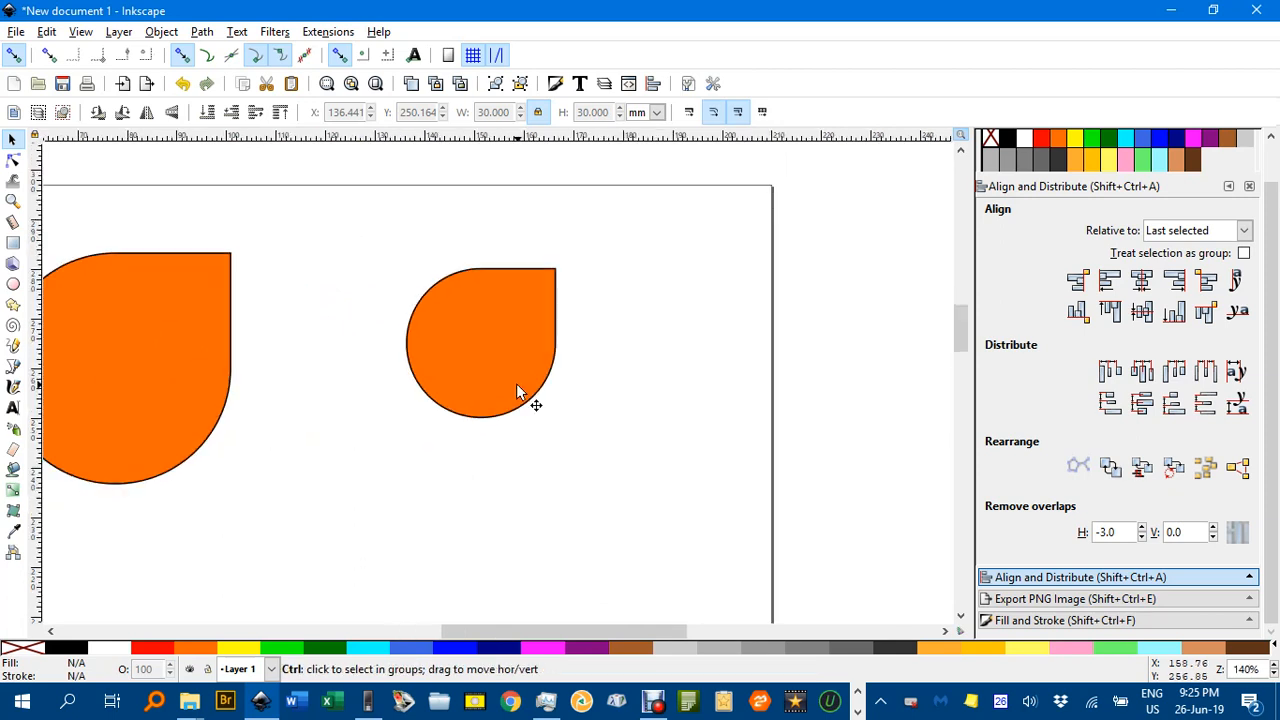
{"action": "scroll", "coordinate": [510, 382], "scroll_direction": "up", "scroll_amount": 2}
- Pan the view to centre the new orange teardrop close up
{"action": "middle_click", "coordinate": [503, 382]}
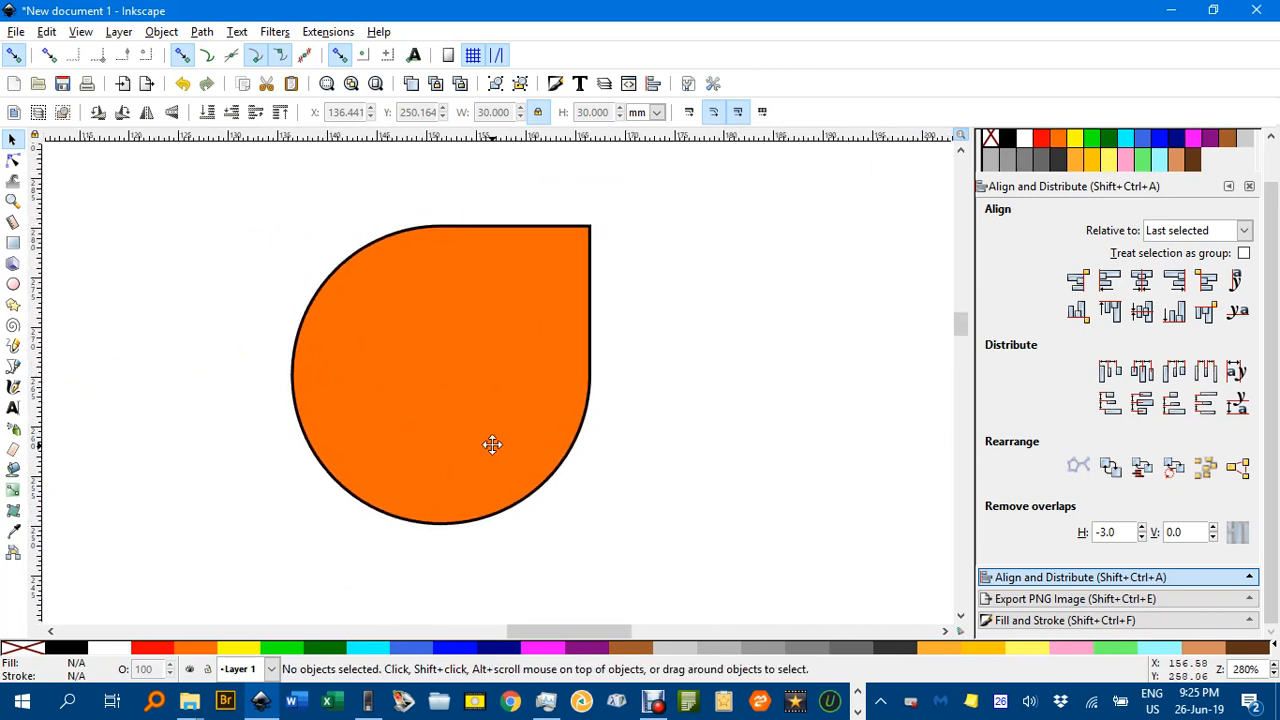